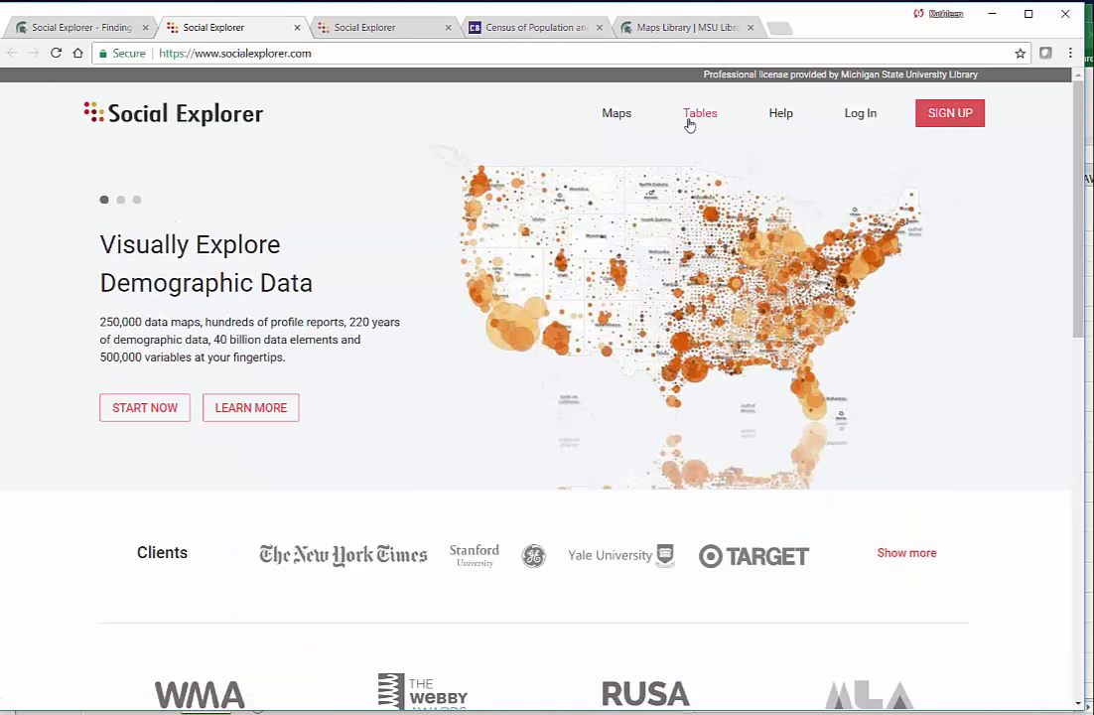
Step: Show the Tables page with the ACS 5-Year Estimates releases expanded, 2005–2009 through 2011–2015
{"action": "left_click", "coordinate": [693, 118]}
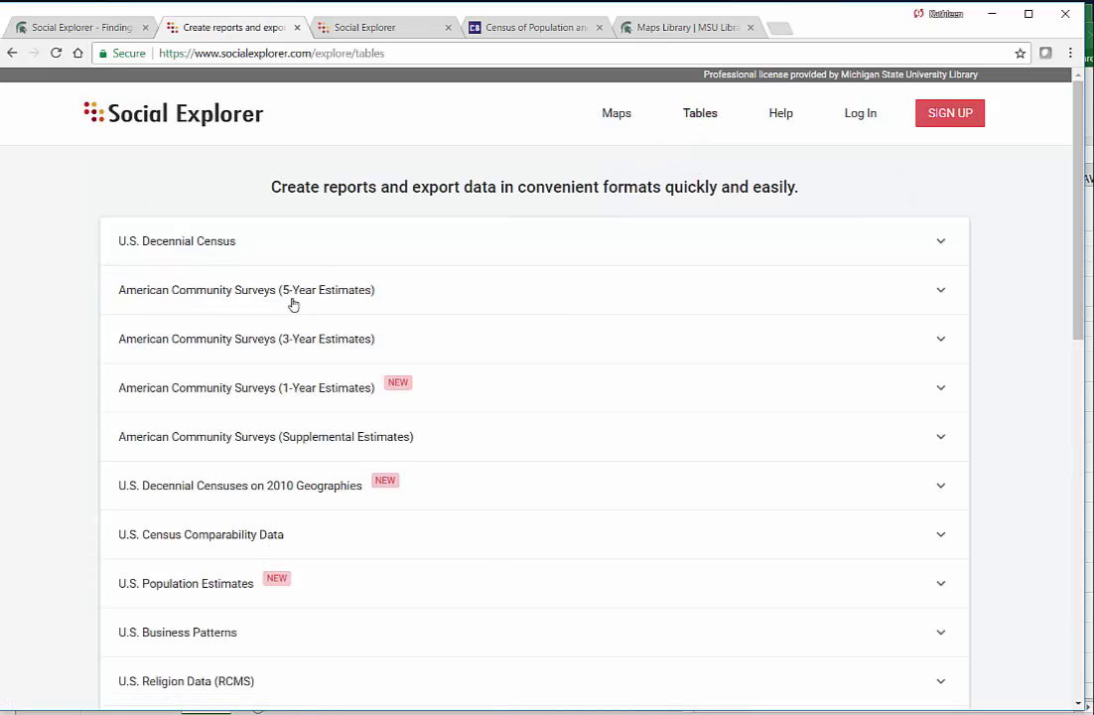
{"action": "left_click", "coordinate": [940, 294]}
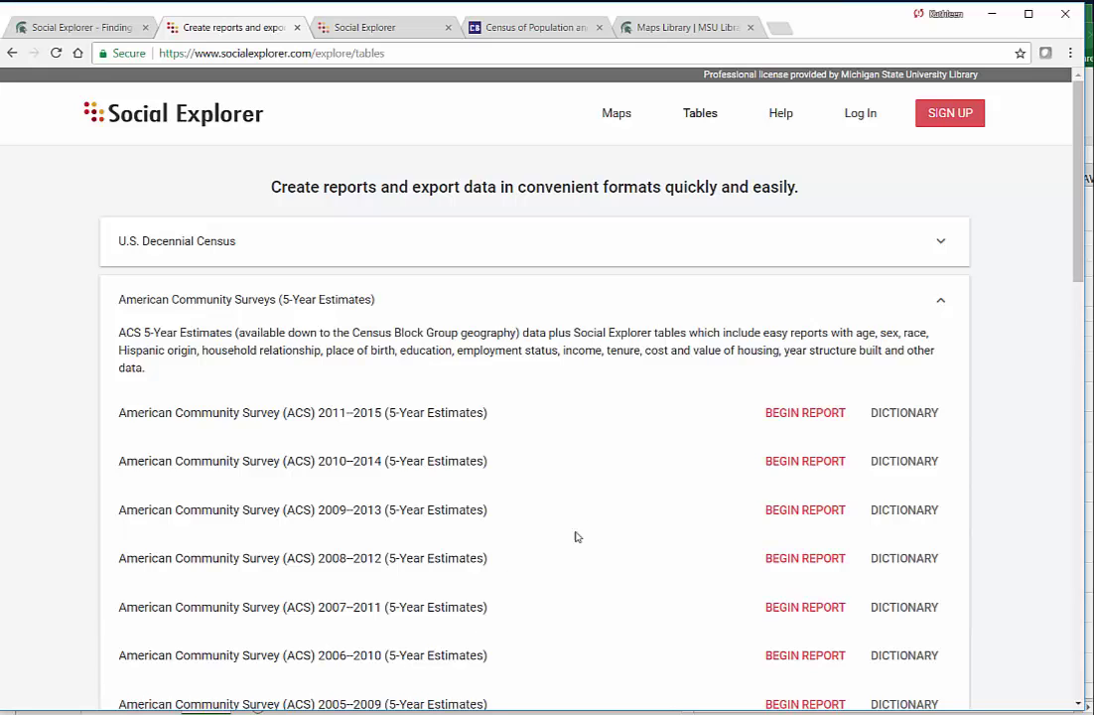
{"action": "scroll", "coordinate": [694, 318], "scroll_direction": "down", "scroll_amount": 2}
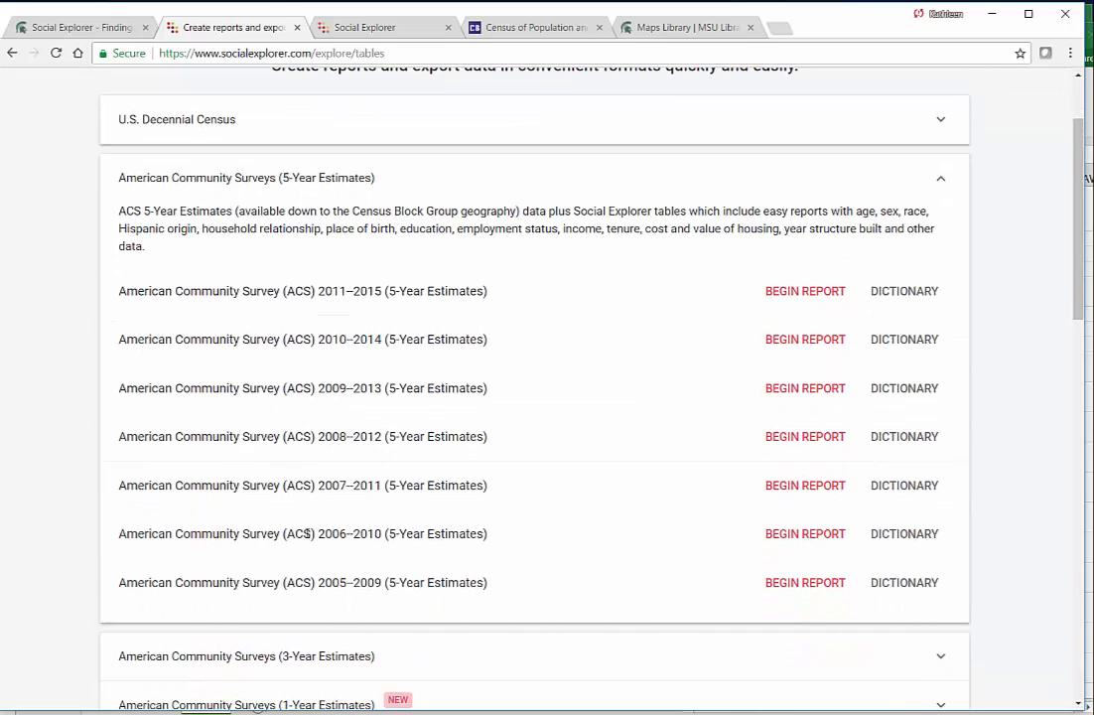
{"action": "left_click_drag", "start_coordinate": [319, 533], "coordinate": [384, 533]}
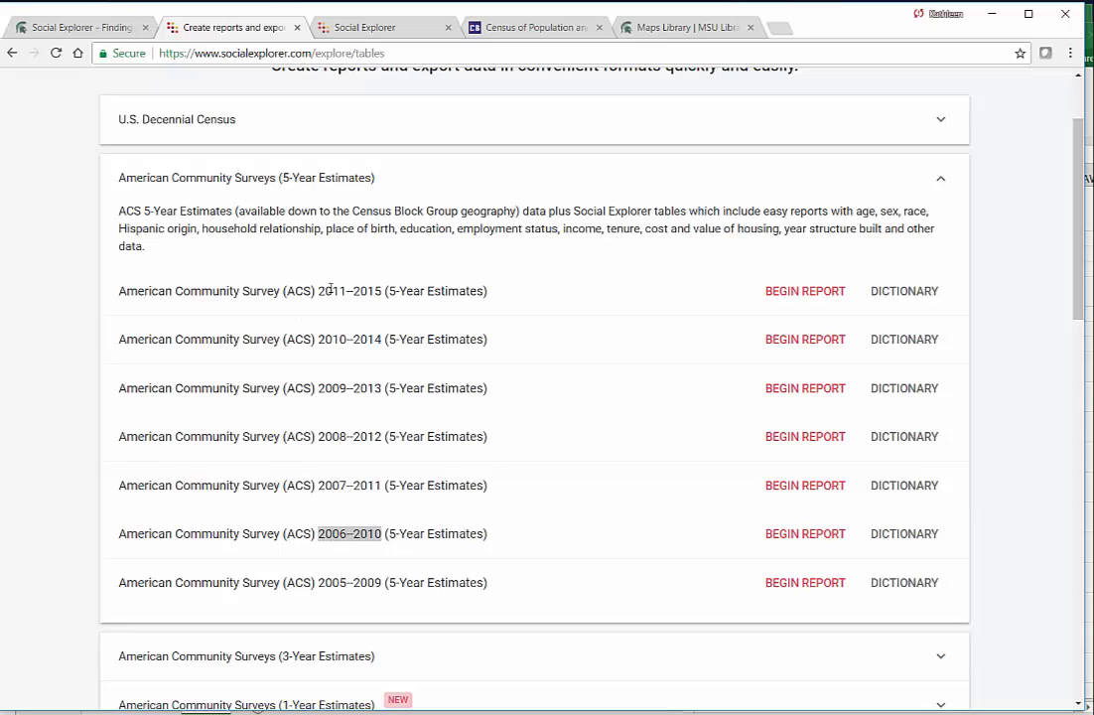
{"action": "left_click_drag", "start_coordinate": [312, 290], "coordinate": [382, 291]}
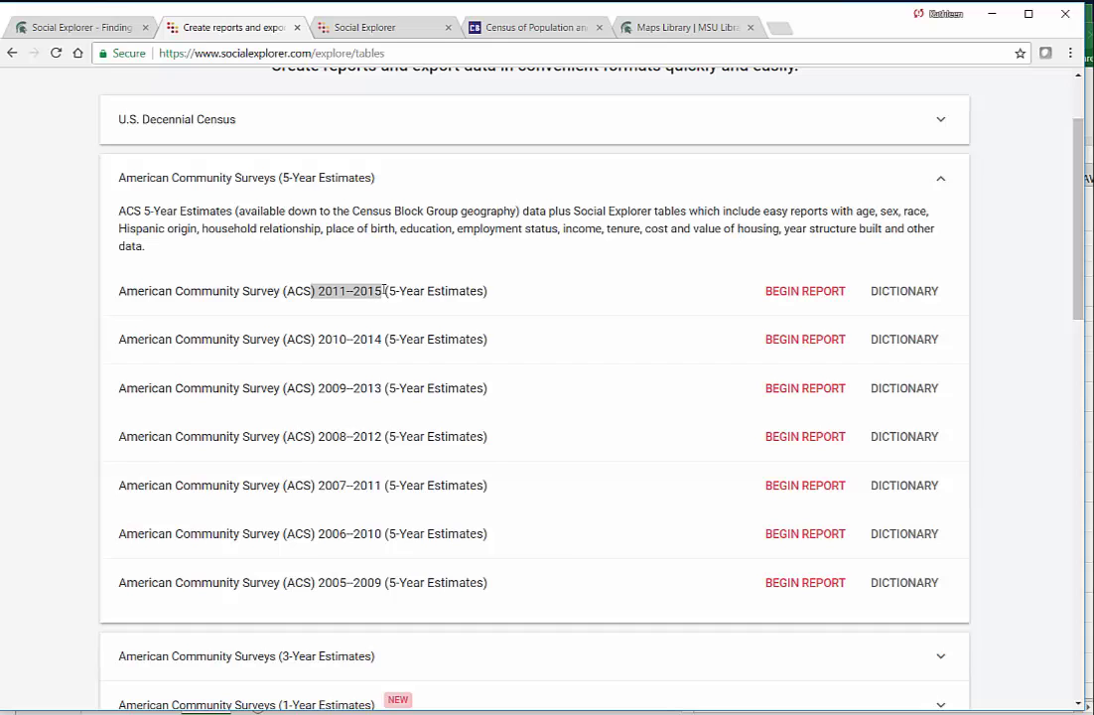
Step: Begin the ACS 2011–2015 report with geography 140 Census Tract, state Georgia, county Muscogee County
{"action": "left_click", "coordinate": [784, 294]}
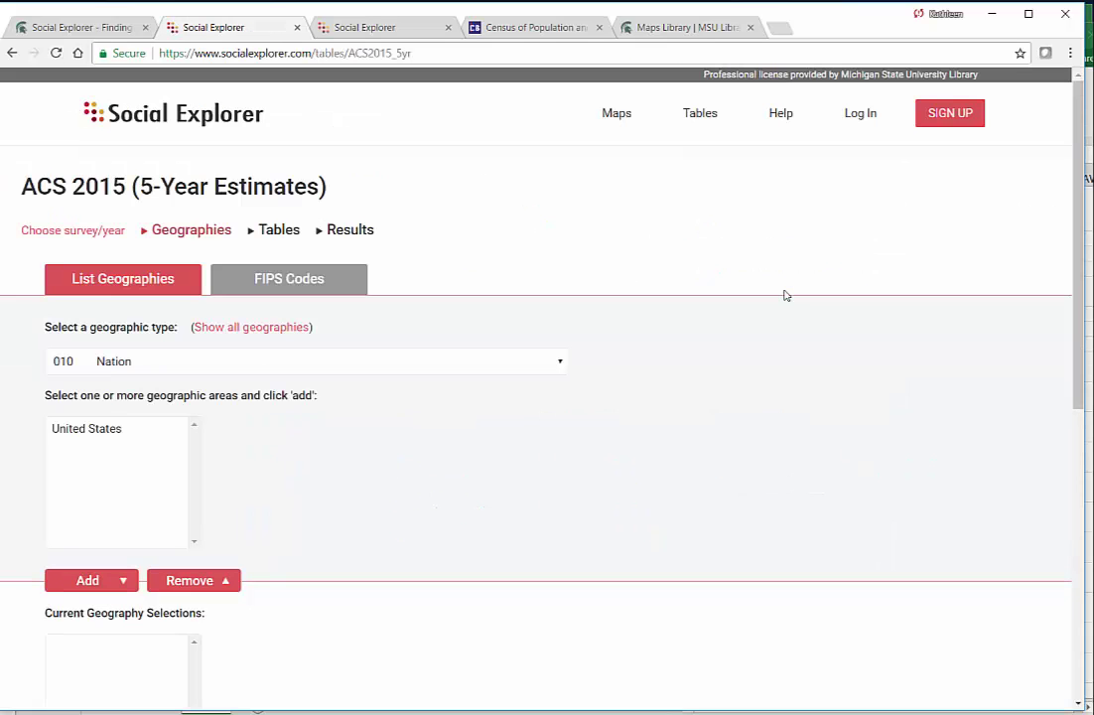
{"action": "left_click", "coordinate": [353, 361]}
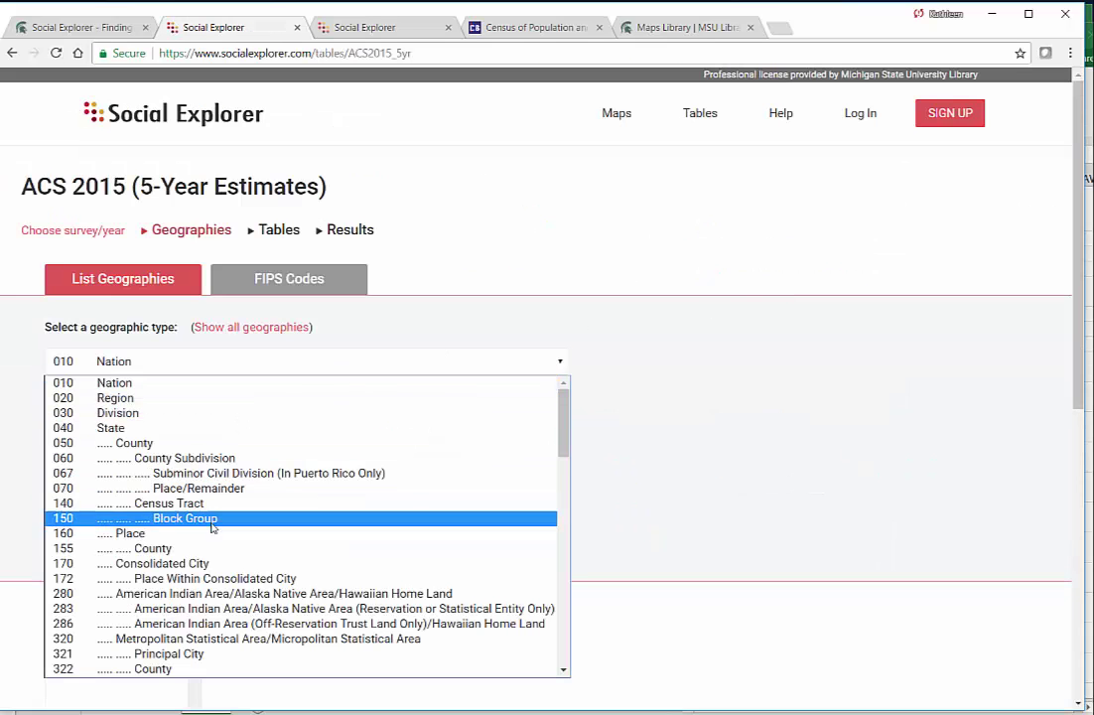
{"action": "left_click", "coordinate": [189, 503]}
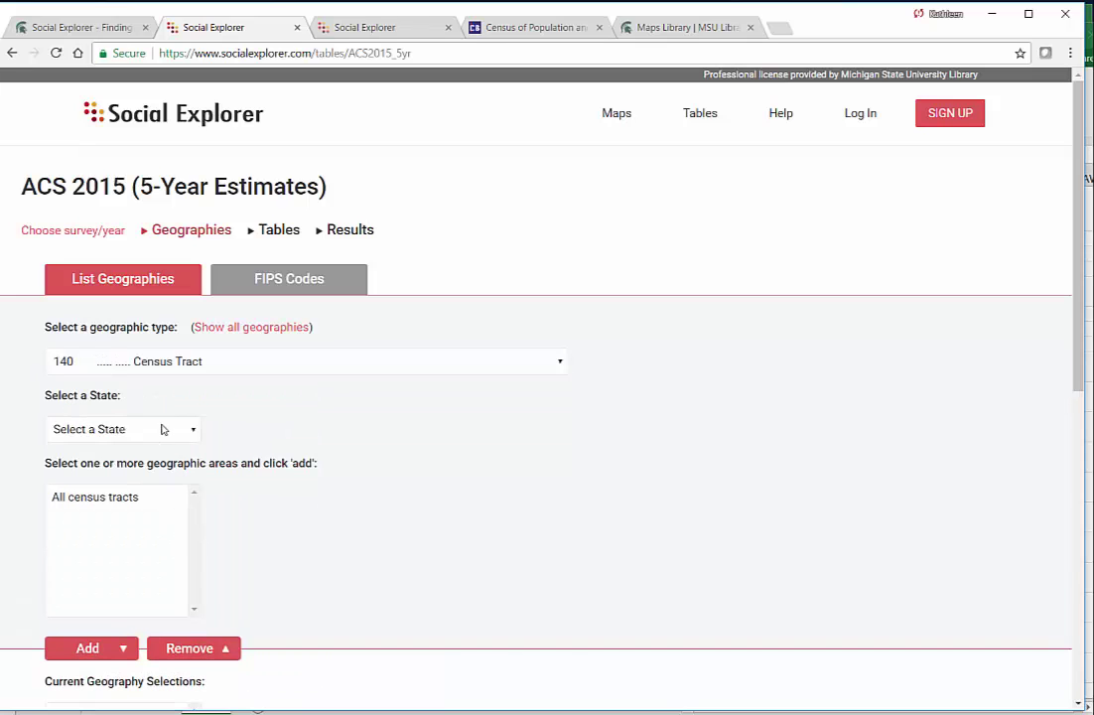
{"action": "left_click", "coordinate": [164, 429]}
{"action": "scroll", "coordinate": [163, 485], "scroll_direction": "down", "scroll_amount": 5}
{"action": "scroll", "coordinate": [174, 516], "scroll_direction": "up", "scroll_amount": 1}
{"action": "left_click", "coordinate": [97, 454]}
{"action": "left_click", "coordinate": [92, 497]}
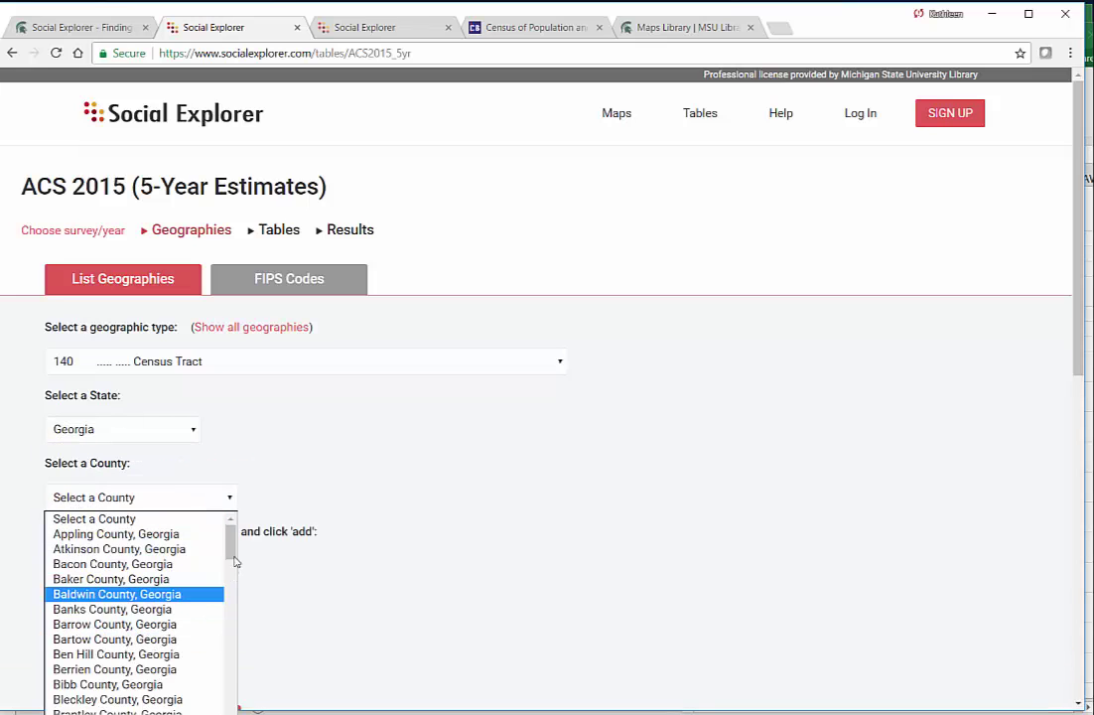
{"action": "left_click_drag", "start_coordinate": [230, 554], "coordinate": [229, 712]}
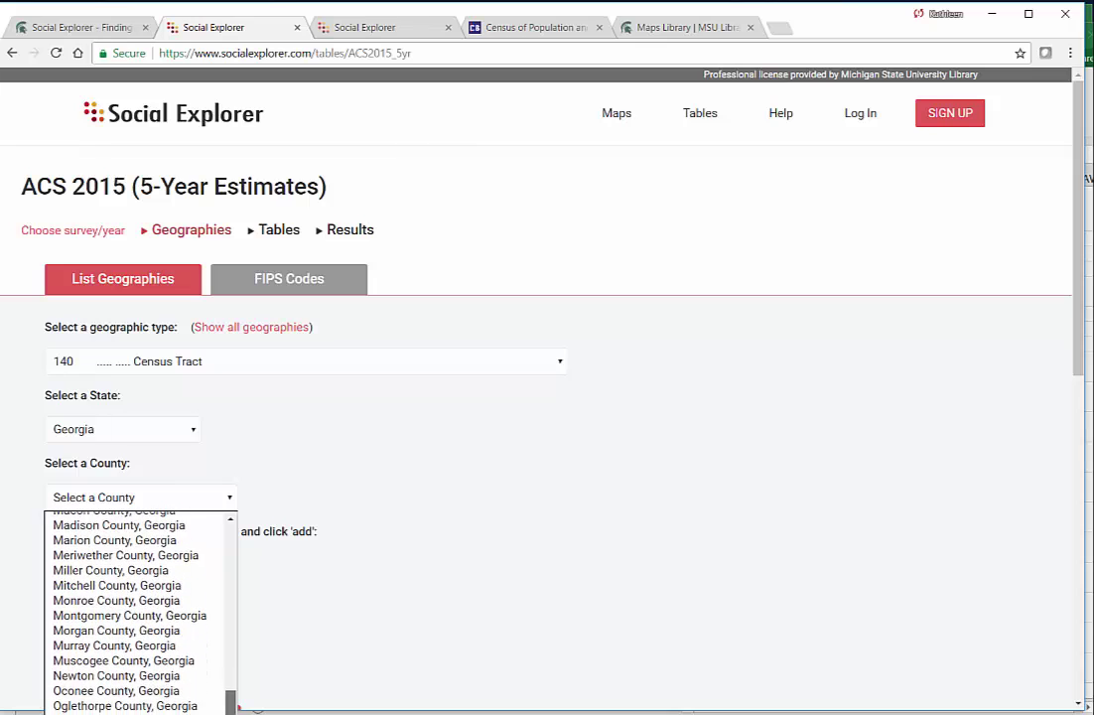
{"action": "left_click", "coordinate": [170, 660]}
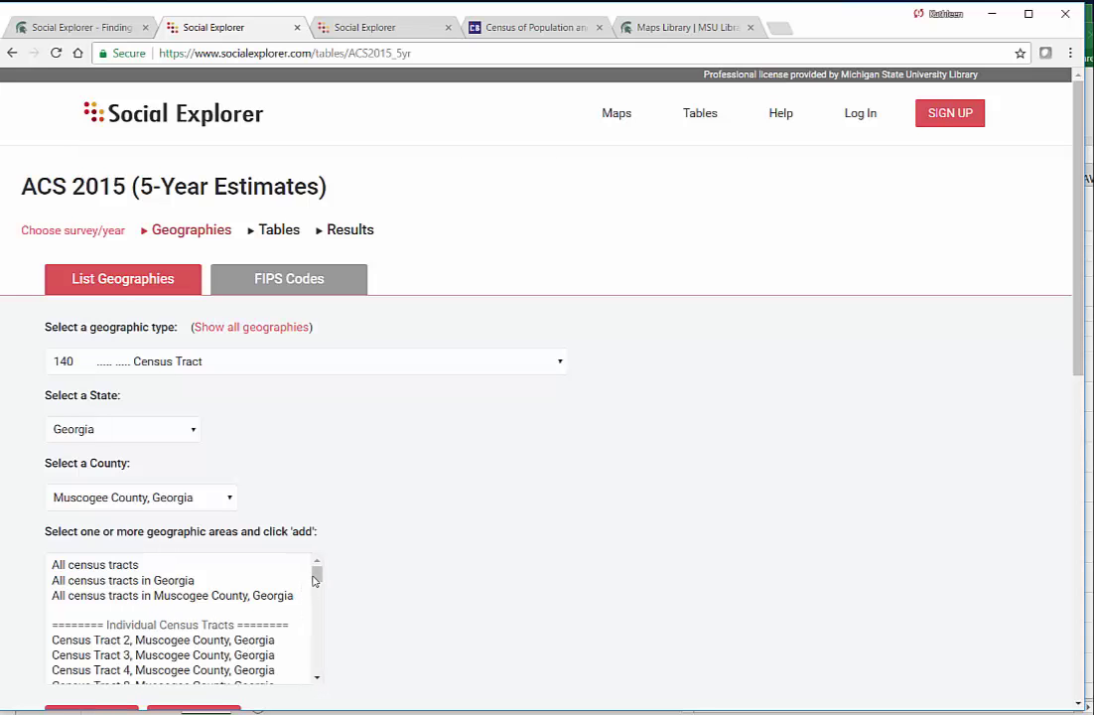
{"action": "mouse_move", "coordinate": [316, 572]}
{"action": "left_mouse_down"}
{"action": "mouse_move", "coordinate": [301, 683]}
{"action": "mouse_move", "coordinate": [304, 558]}
{"action": "left_mouse_up"}
Step: Switch to the MSU Libraries census tract guide and show its Factfinder section
{"action": "left_click", "coordinate": [100, 28]}
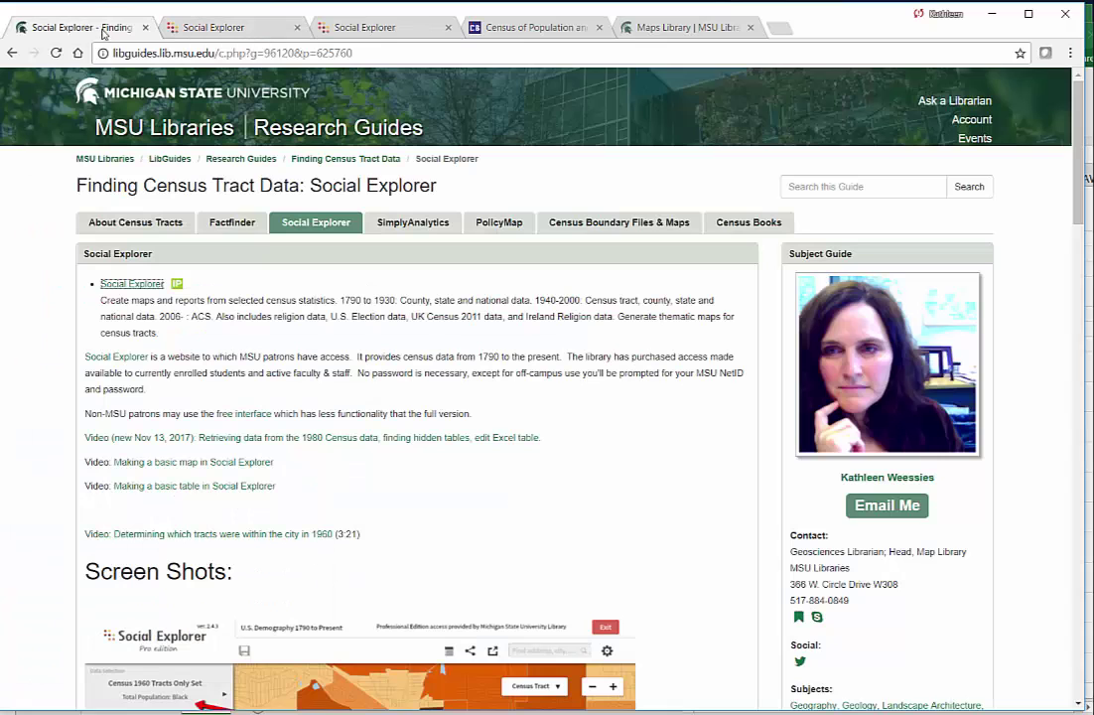
{"action": "left_click", "coordinate": [233, 221]}
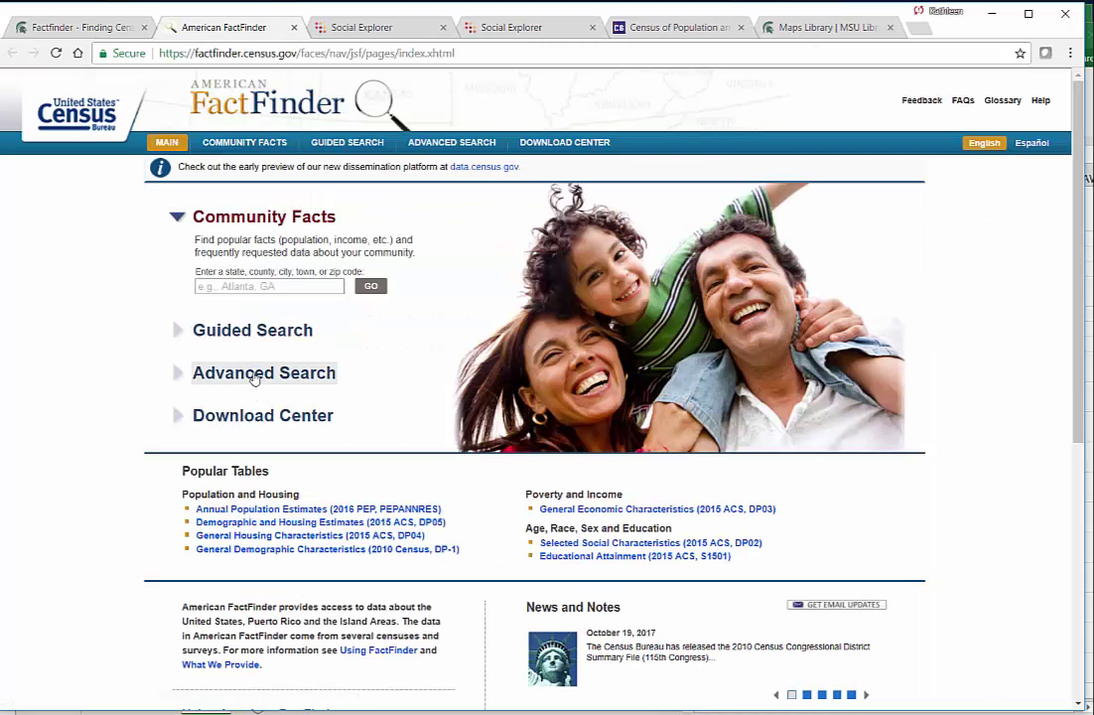
Step: Bring up American FactFinder's full Advanced Search page with the Select Geographies window
{"action": "left_click", "coordinate": [254, 375]}
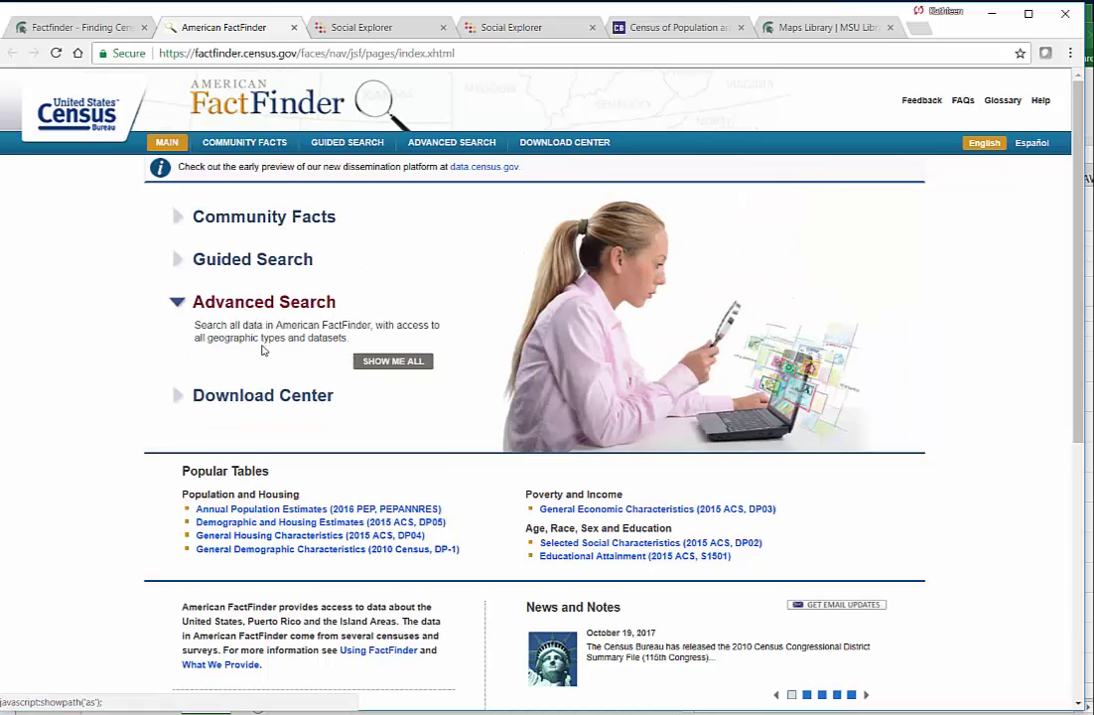
{"action": "left_click", "coordinate": [389, 359]}
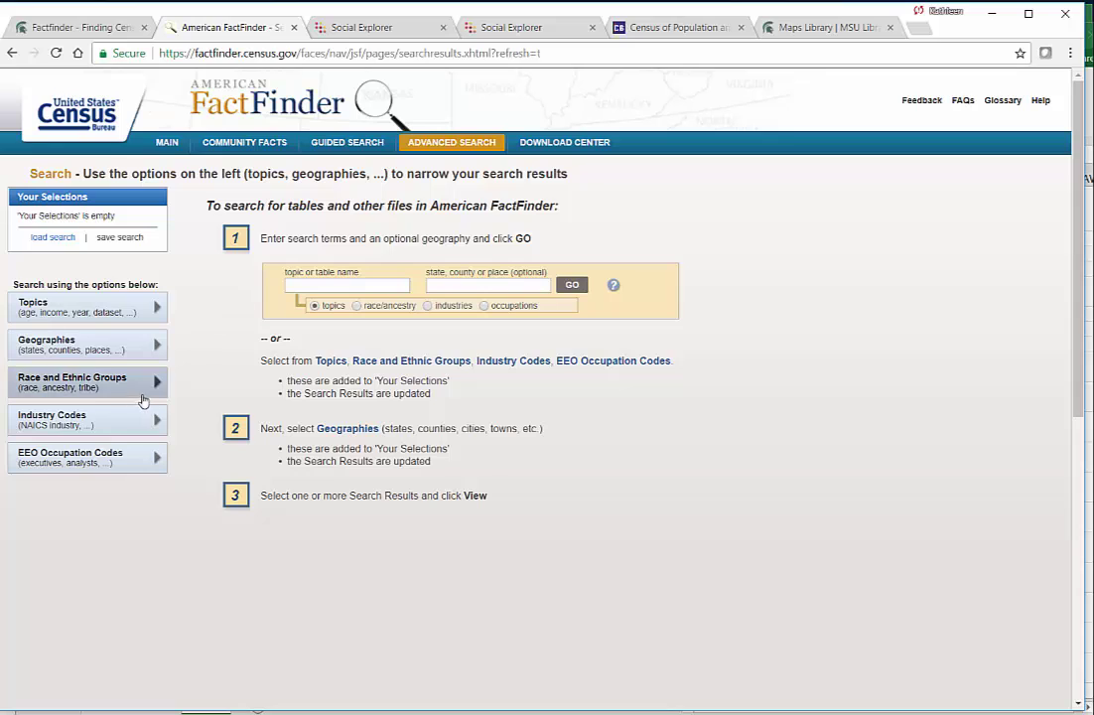
{"action": "left_click", "coordinate": [156, 346]}
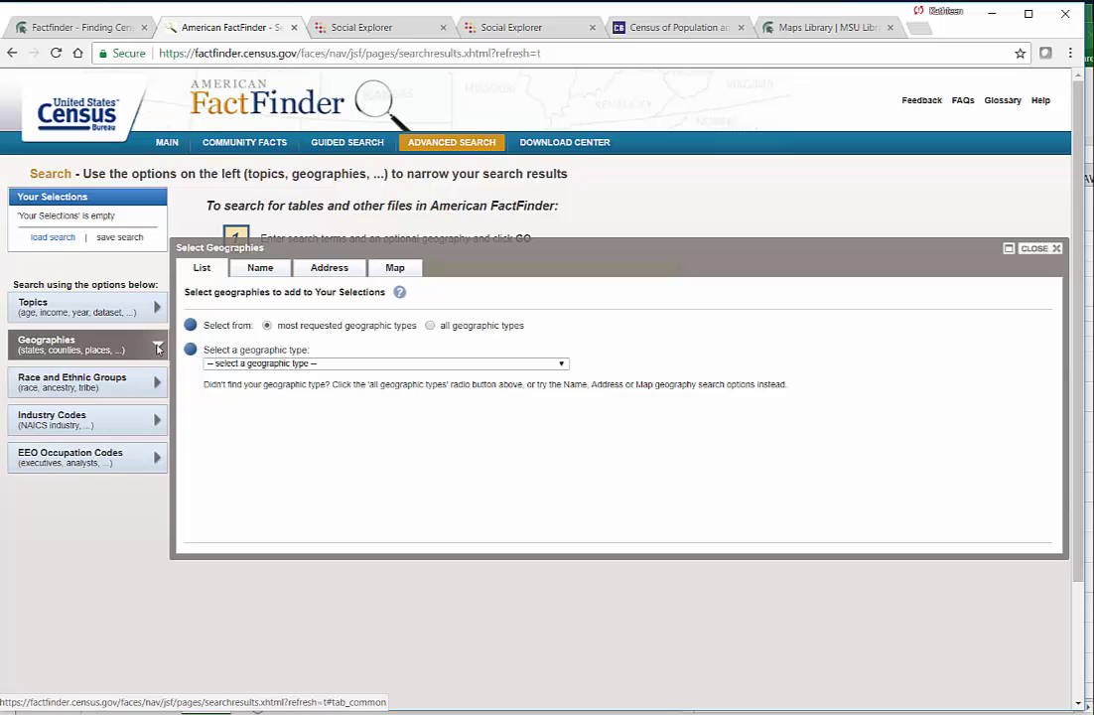
Step: Search geographies for 'columbus' limited to Census Tract type and scroll the 143 results
{"action": "left_click", "coordinate": [260, 268]}
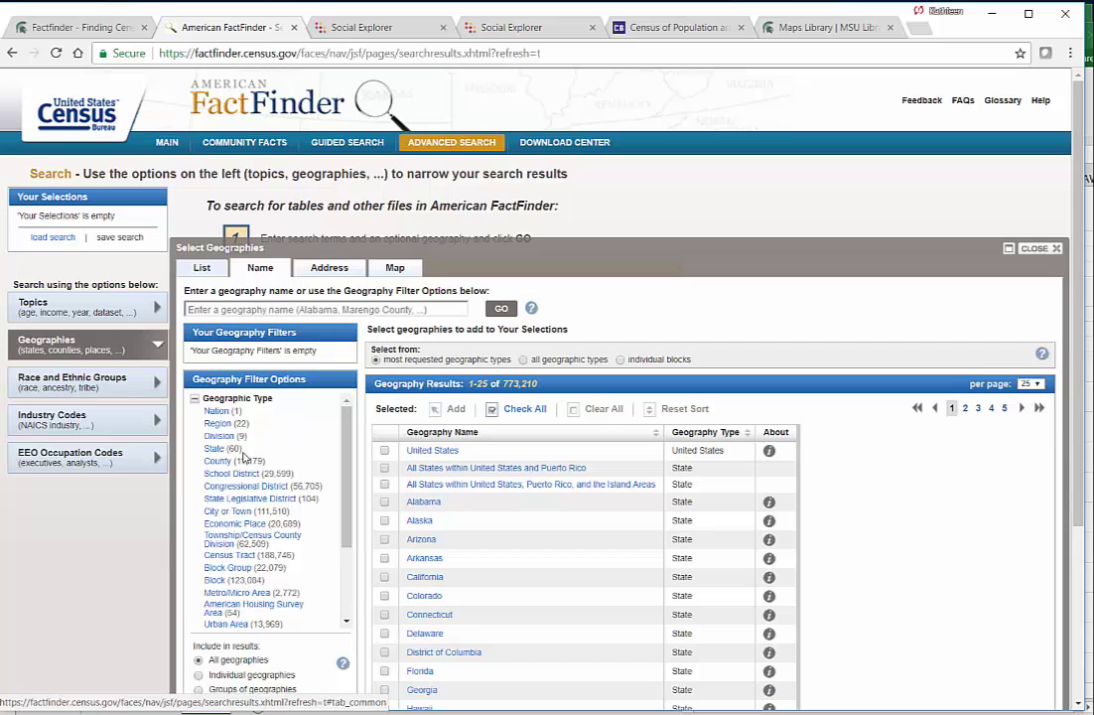
{"action": "left_click", "coordinate": [223, 556]}
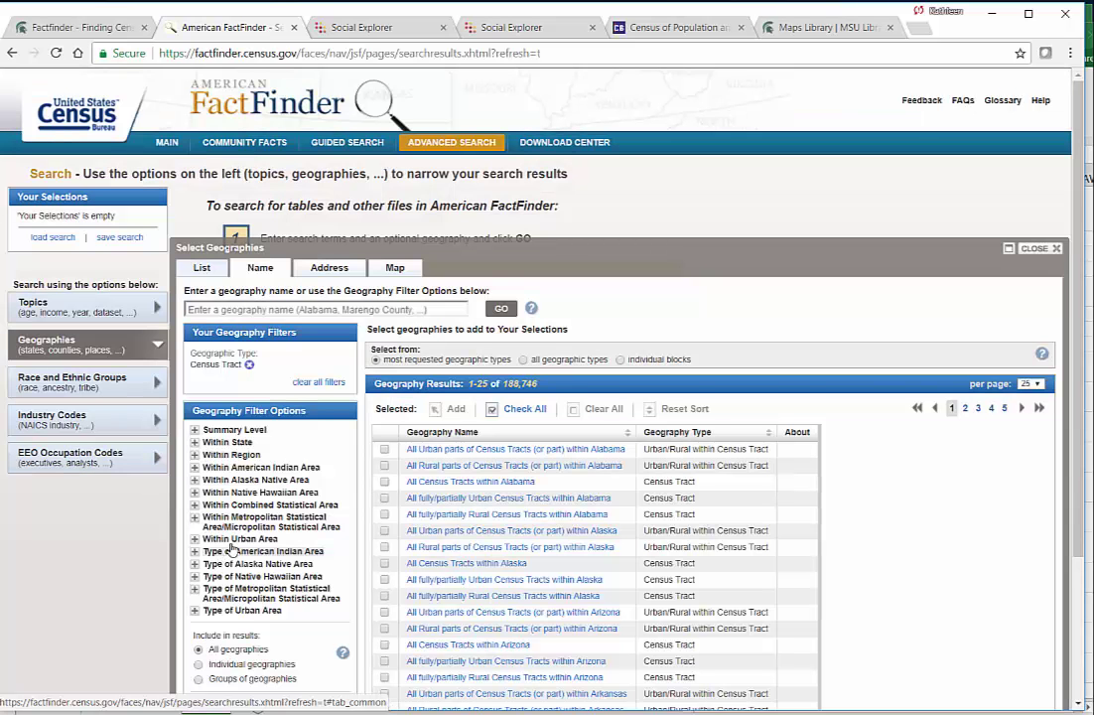
{"action": "left_click", "coordinate": [288, 311]}
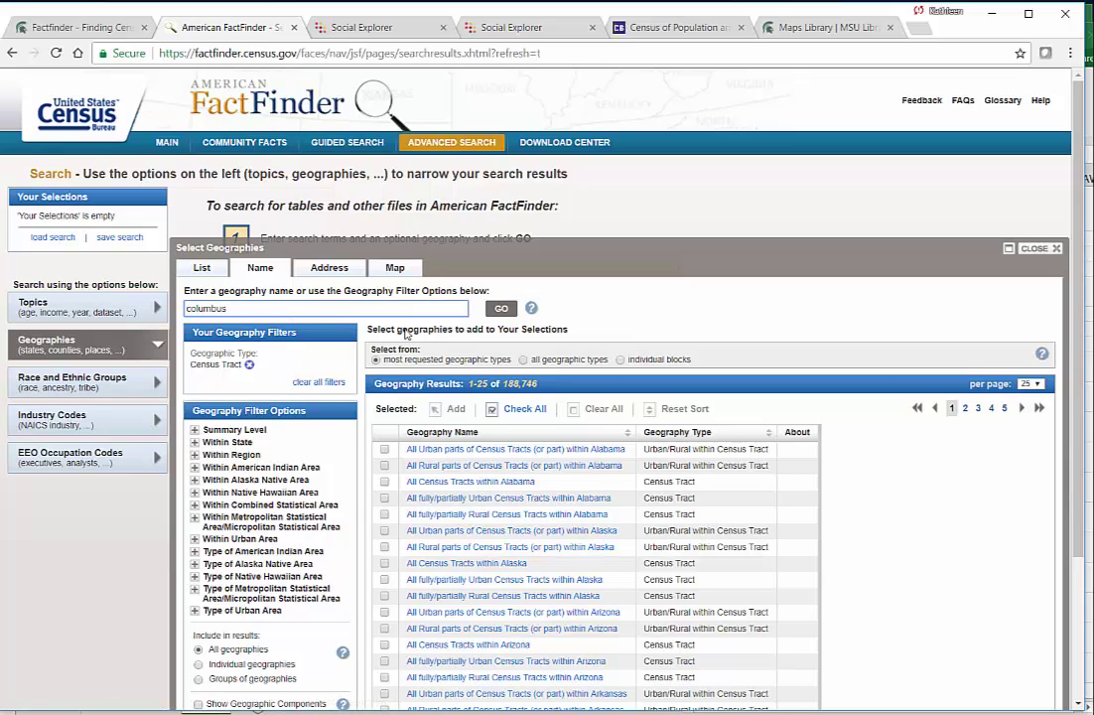
{"action": "left_click", "coordinate": [501, 310]}
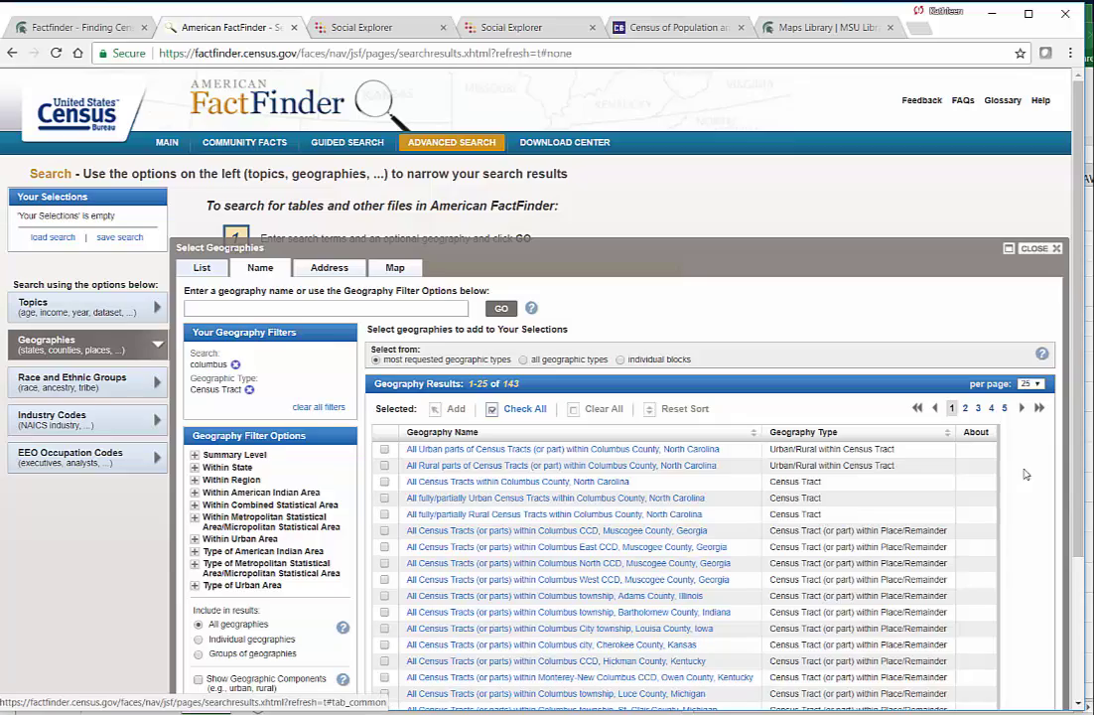
{"action": "scroll", "coordinate": [1080, 533], "scroll_direction": "down", "scroll_amount": 1}
{"action": "scroll", "coordinate": [1080, 533], "scroll_direction": "down", "scroll_amount": 2}
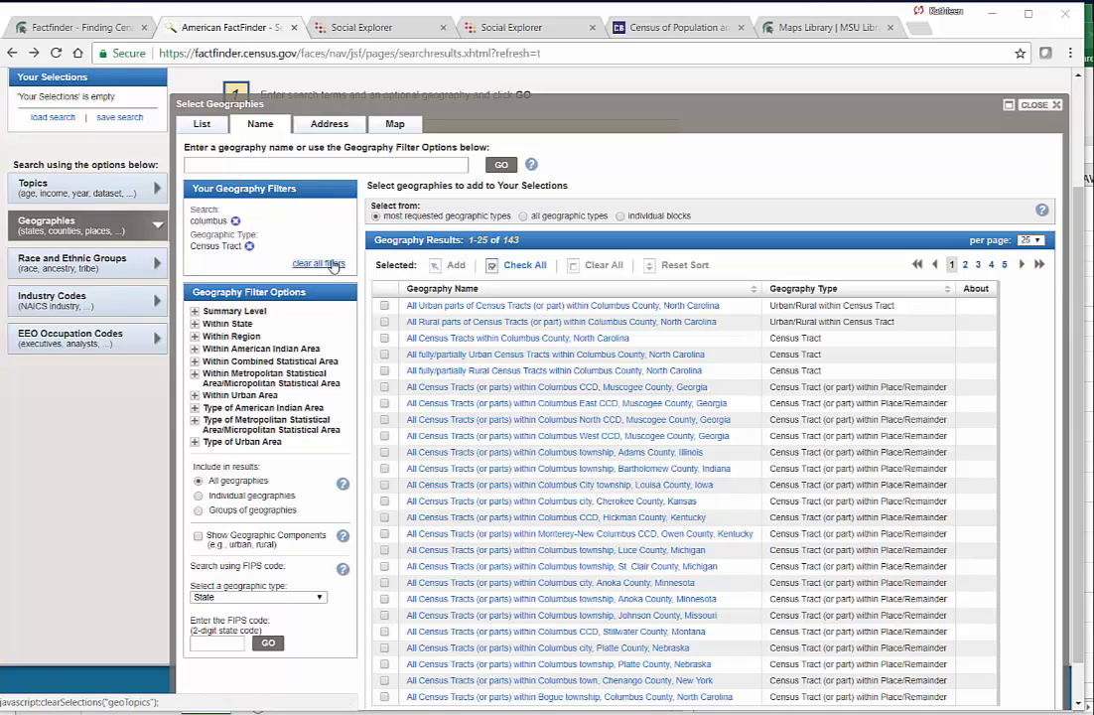
Step: Narrow results with 'georgia' and add the Census Tracts within Columbus city, Georgia to selections
{"action": "left_click", "coordinate": [253, 161]}
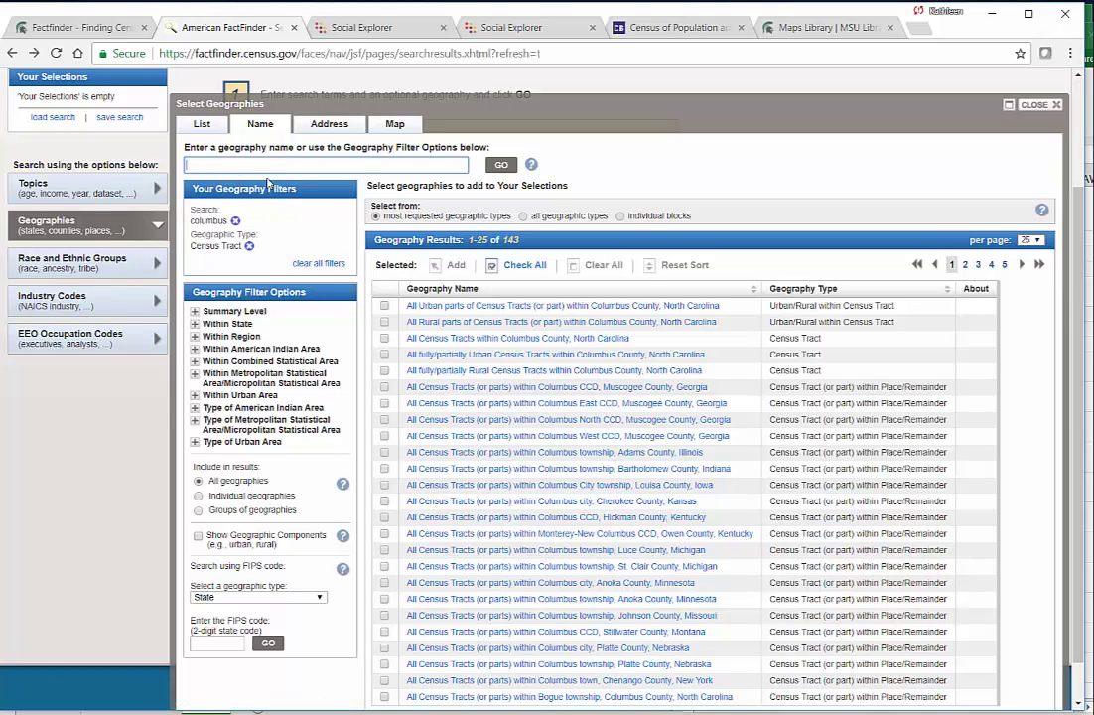
{"action": "type", "text": "georgia"}
{"action": "left_click", "coordinate": [500, 165]}
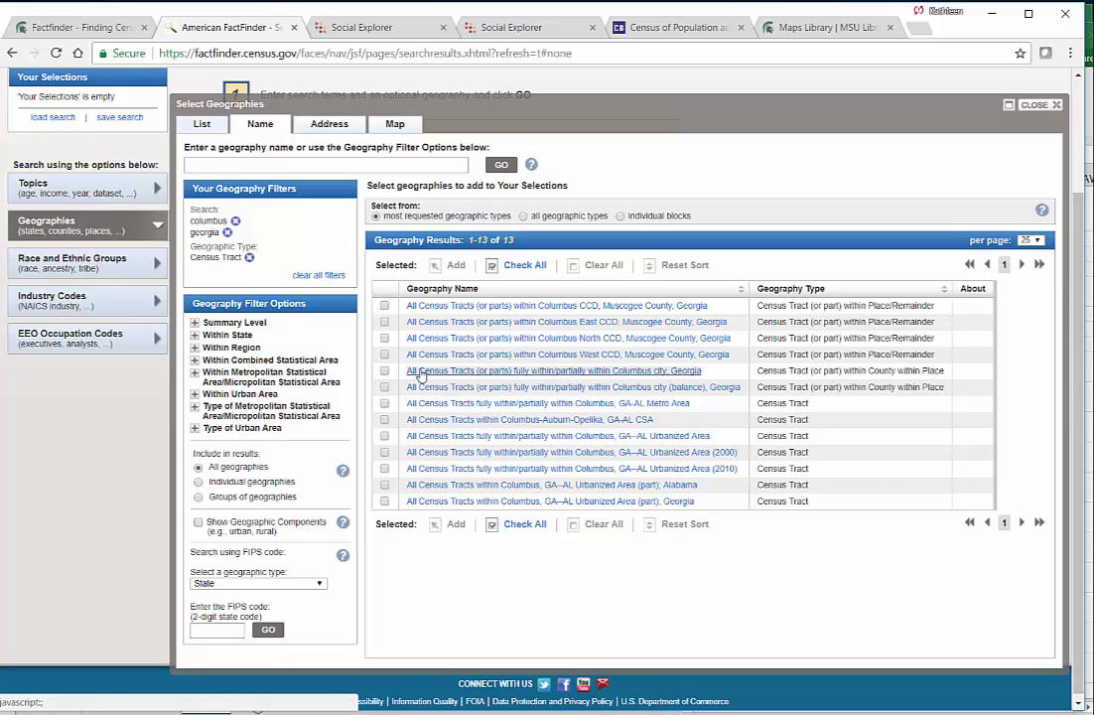
{"action": "left_click", "coordinate": [385, 371]}
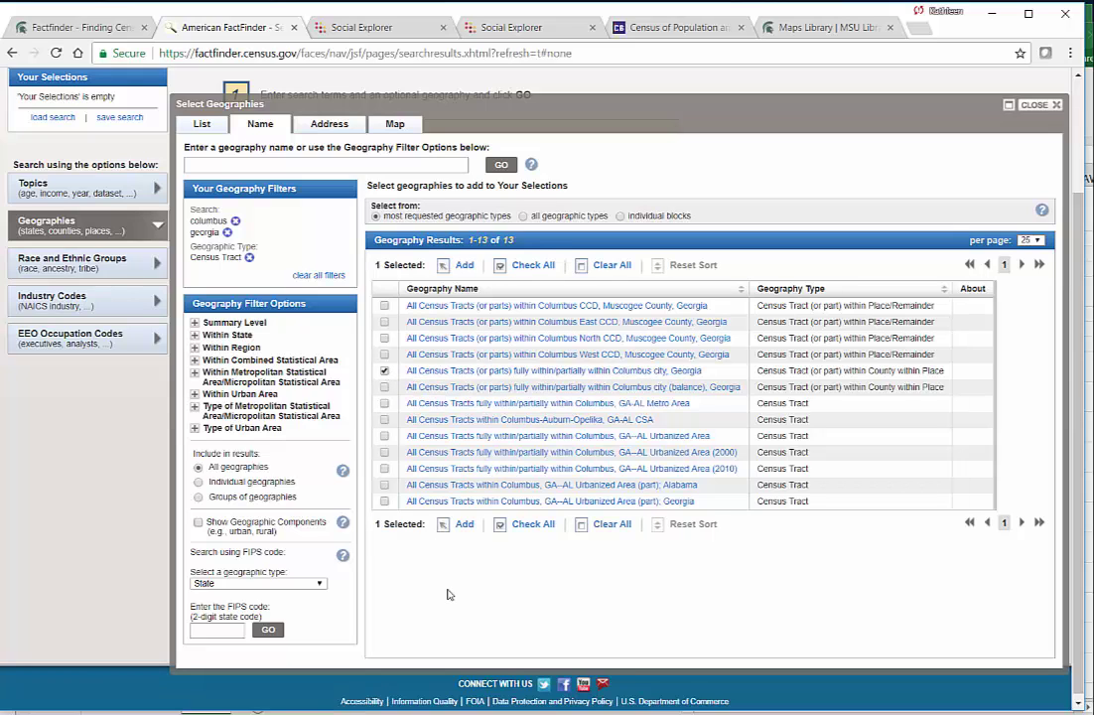
{"action": "left_click", "coordinate": [463, 524]}
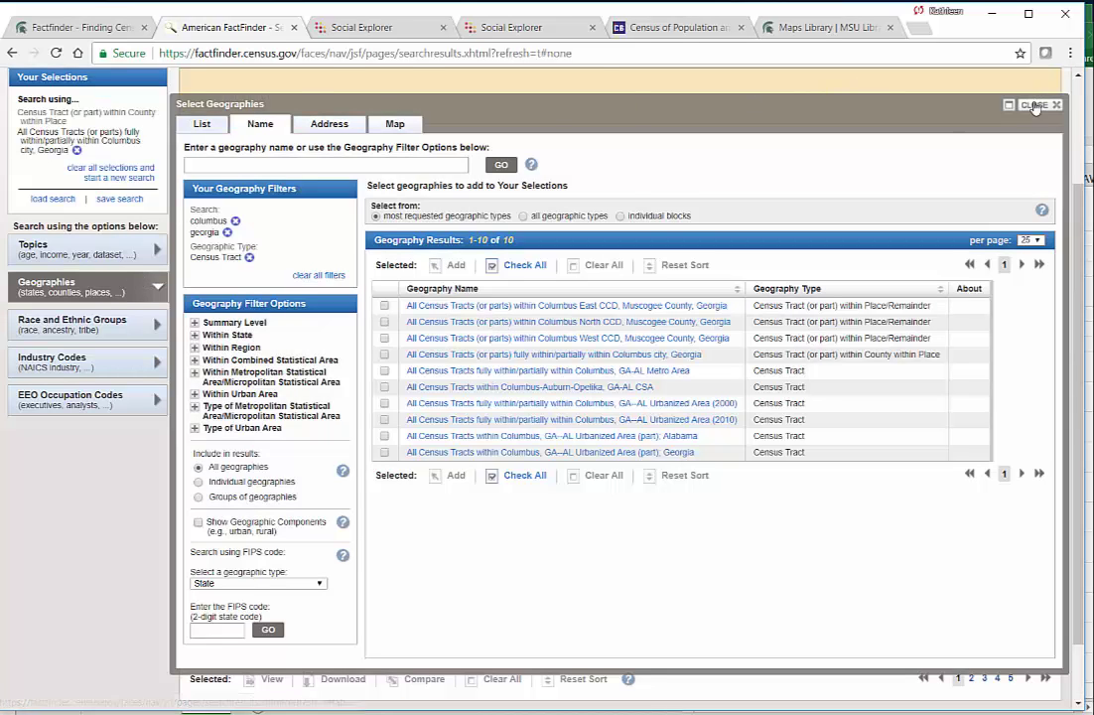
Step: Add the People > Origins > Race or Ethnic Origin topic, leaving 257 matching tables
{"action": "left_click", "coordinate": [59, 287]}
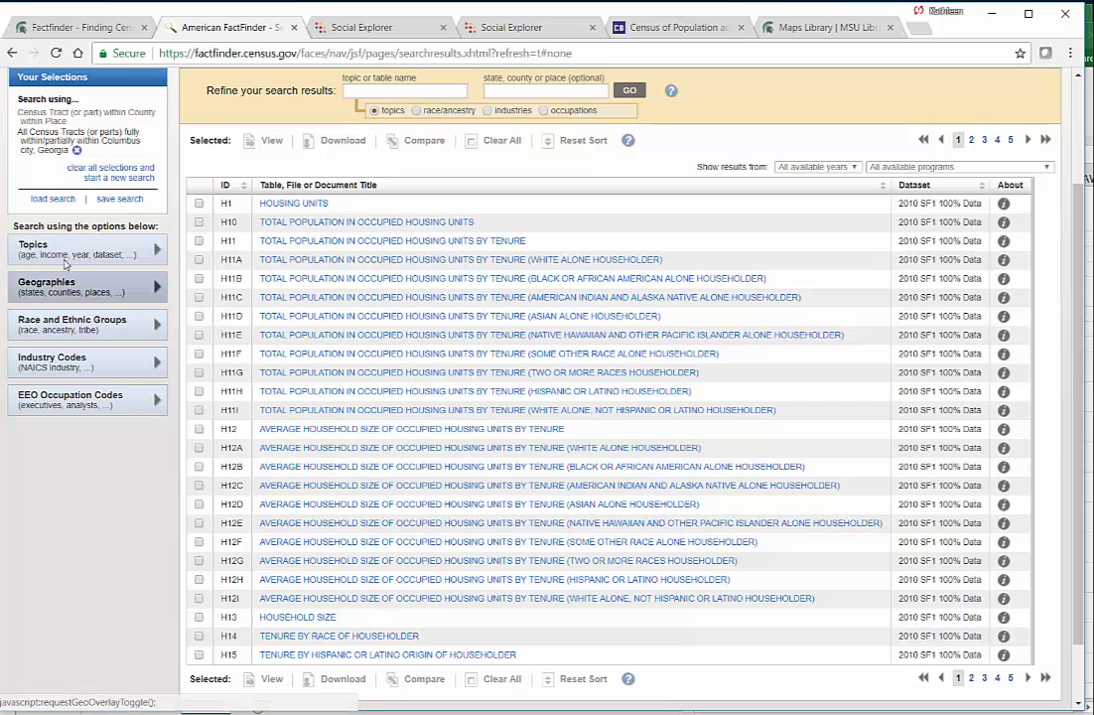
{"action": "left_click", "coordinate": [154, 253]}
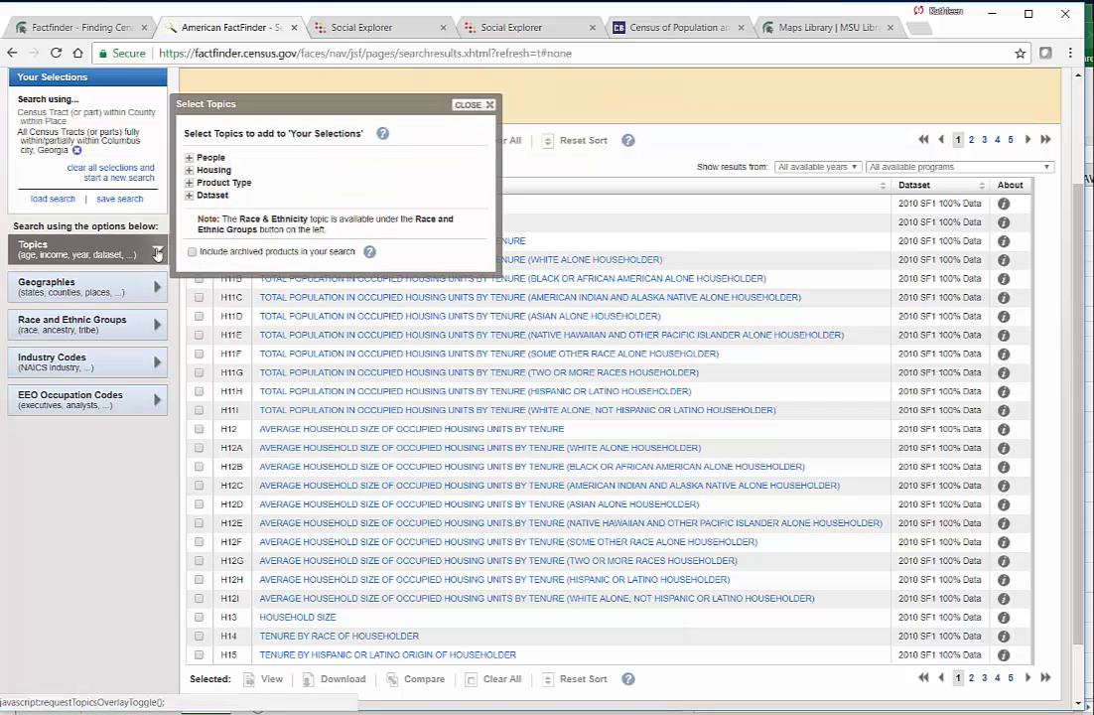
{"action": "left_click", "coordinate": [189, 158]}
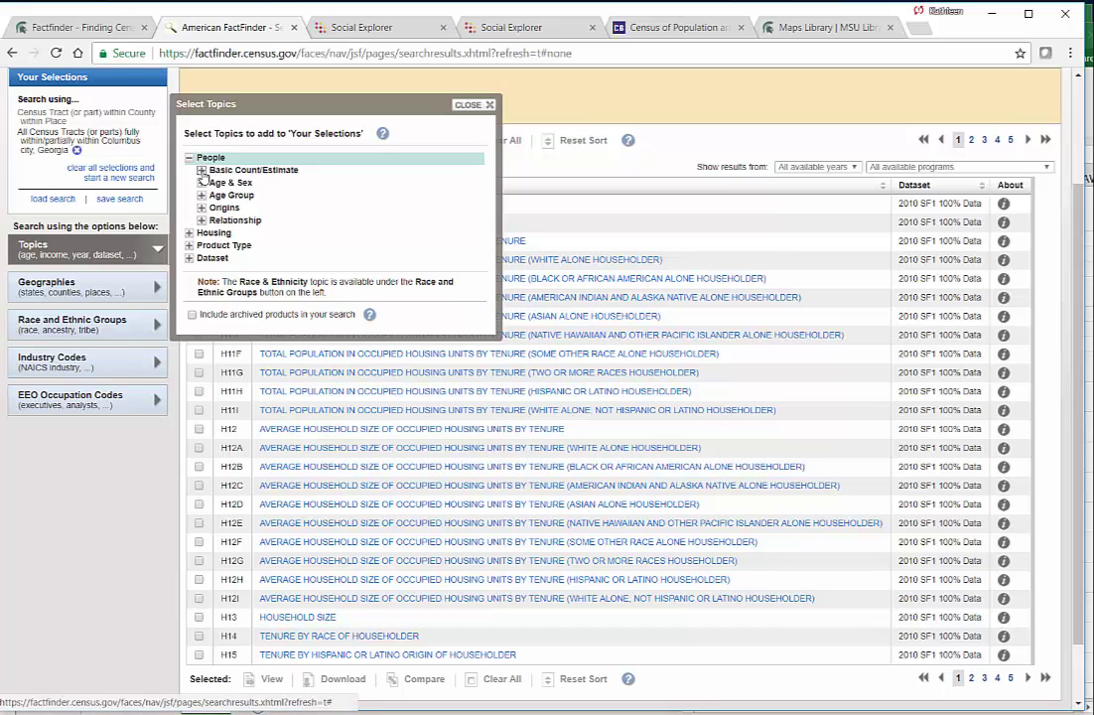
{"action": "left_click", "coordinate": [201, 170]}
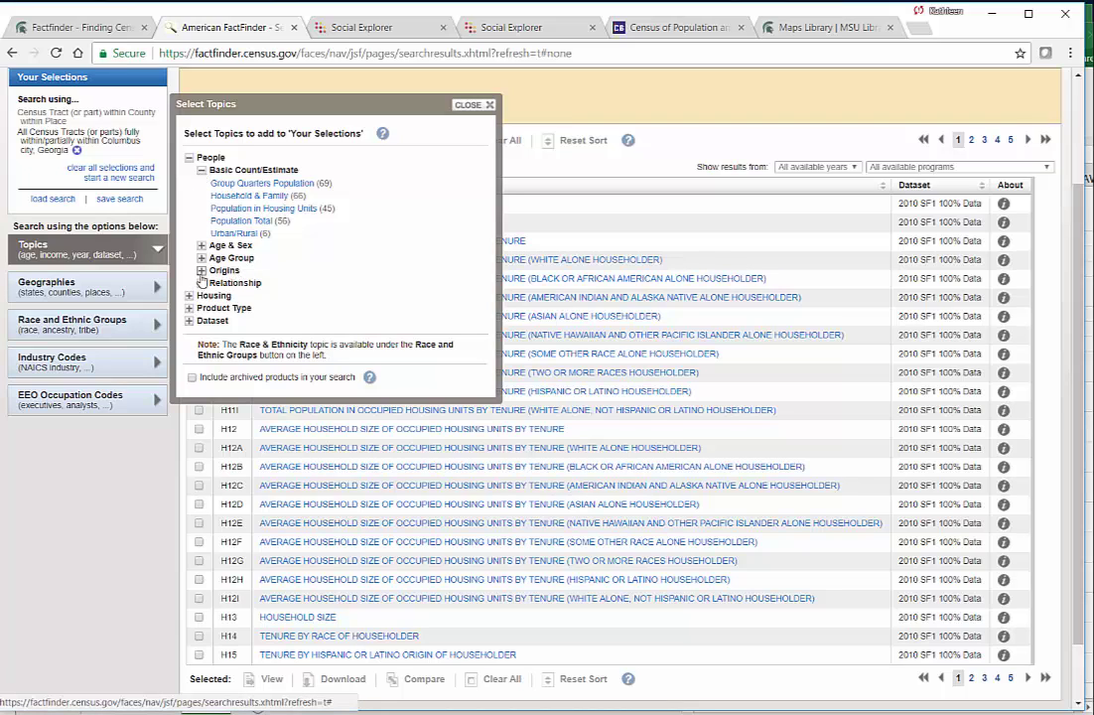
{"action": "left_click", "coordinate": [201, 271]}
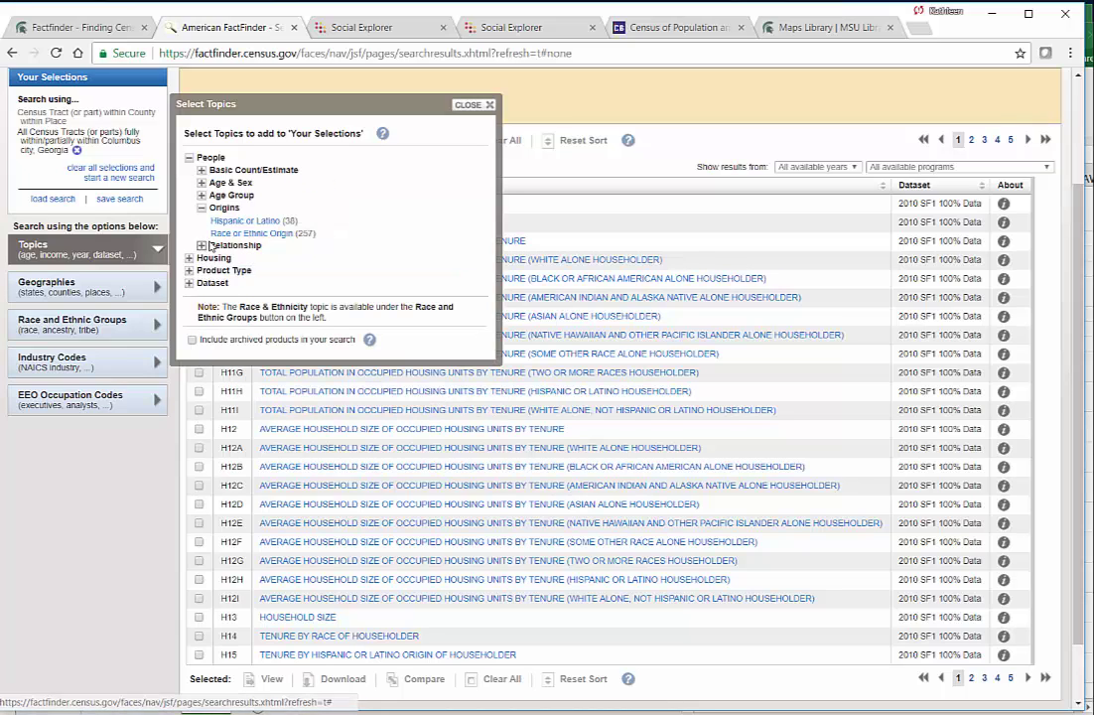
{"action": "left_click", "coordinate": [217, 234]}
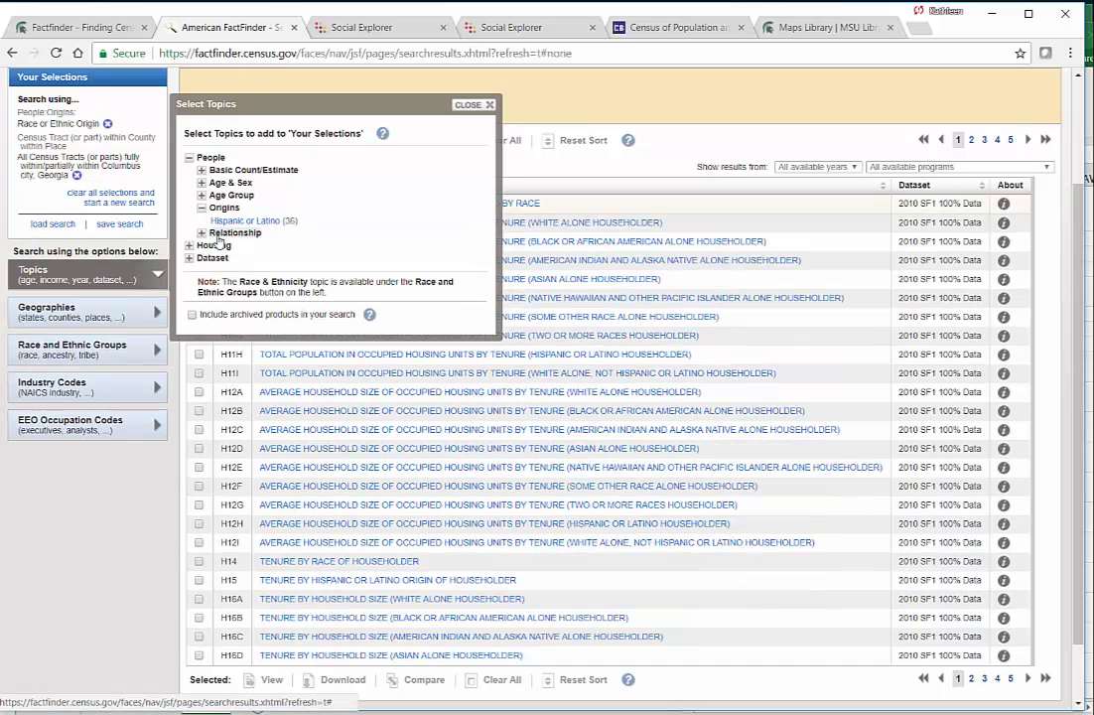
{"action": "left_click", "coordinate": [467, 104]}
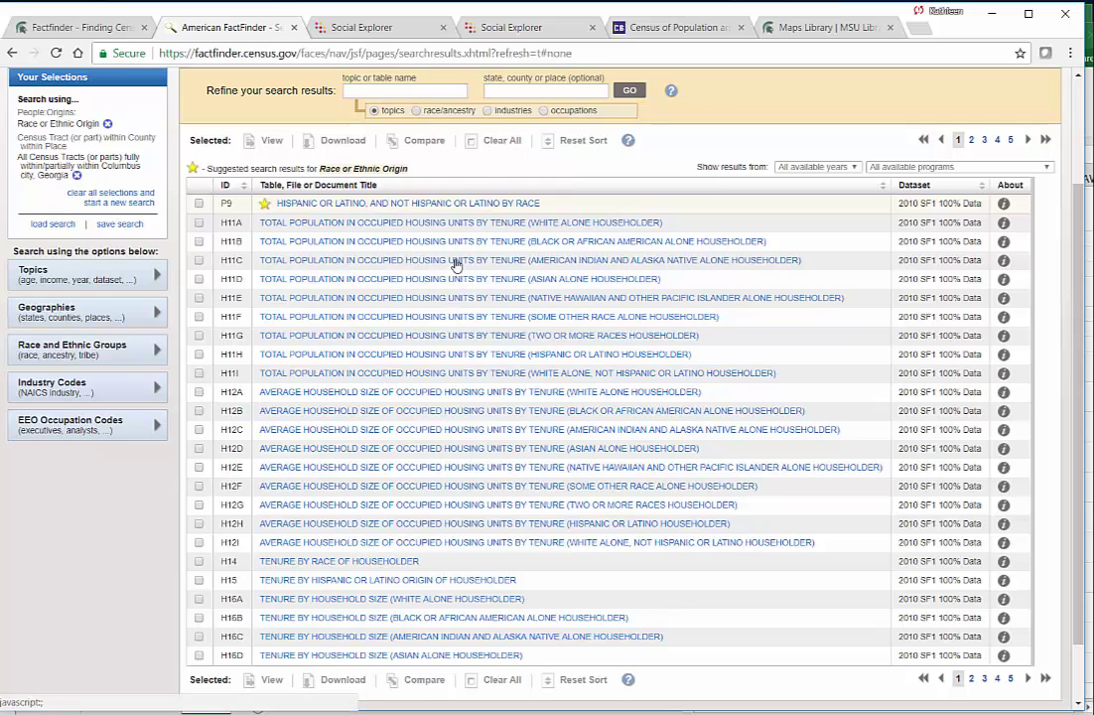
{"action": "scroll", "coordinate": [1072, 231], "scroll_direction": "up", "scroll_amount": 1}
{"action": "scroll", "coordinate": [1071, 232], "scroll_direction": "down", "scroll_amount": 1}
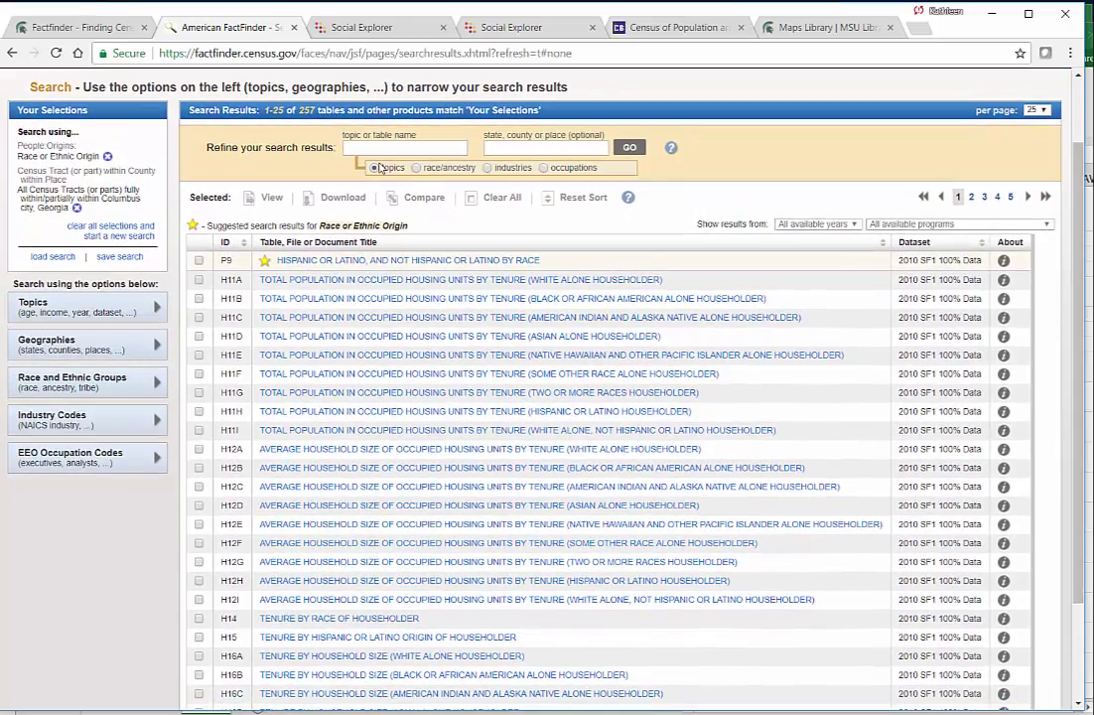
Step: Search by table name 'race' and keep only the P3: RACE table
{"action": "left_click", "coordinate": [378, 147]}
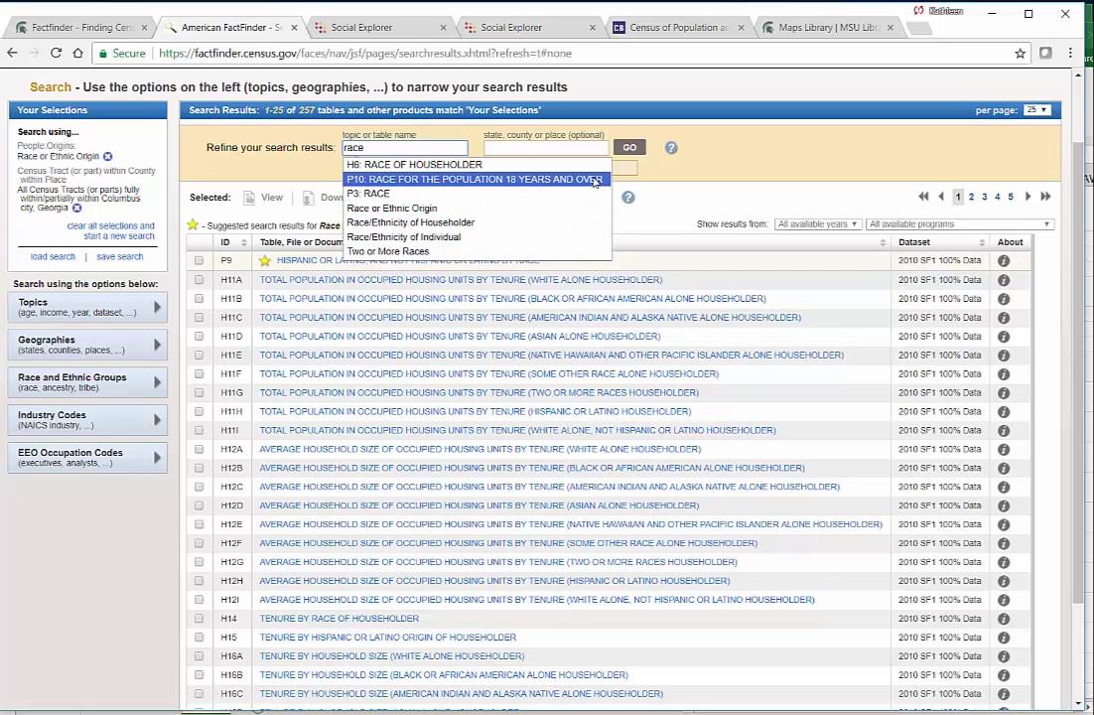
{"action": "left_click", "coordinate": [540, 193]}
{"action": "left_click", "coordinate": [629, 147]}
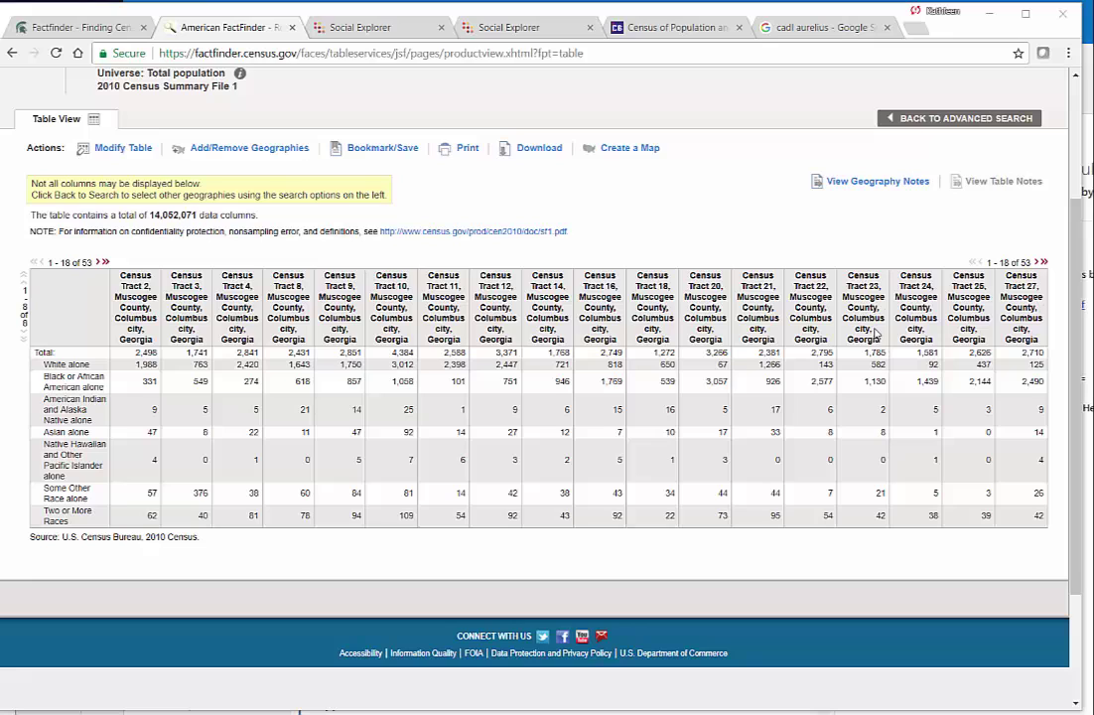
Step: Page to the P3 RACE table's last tract columns, 36–53
{"action": "left_click", "coordinate": [1043, 261]}
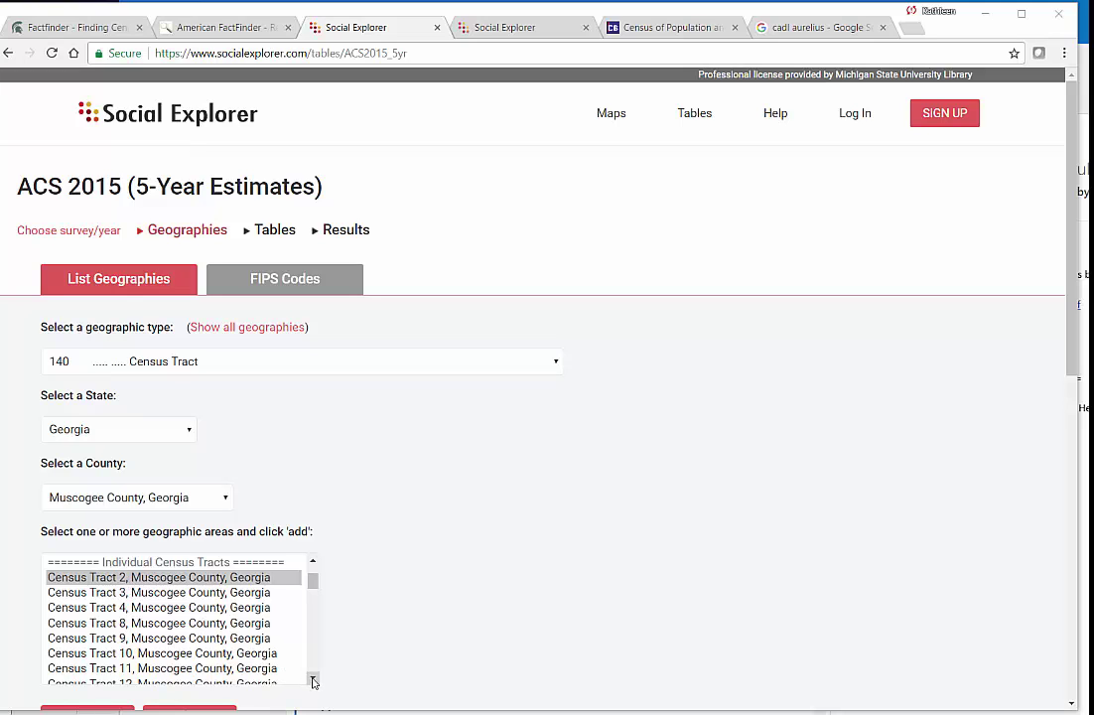
Step: Select all Muscogee County tracts, Census Tract 2 through 115, with Ctrl+A
{"action": "left_click_drag", "start_coordinate": [313, 682], "coordinate": [312, 681]}
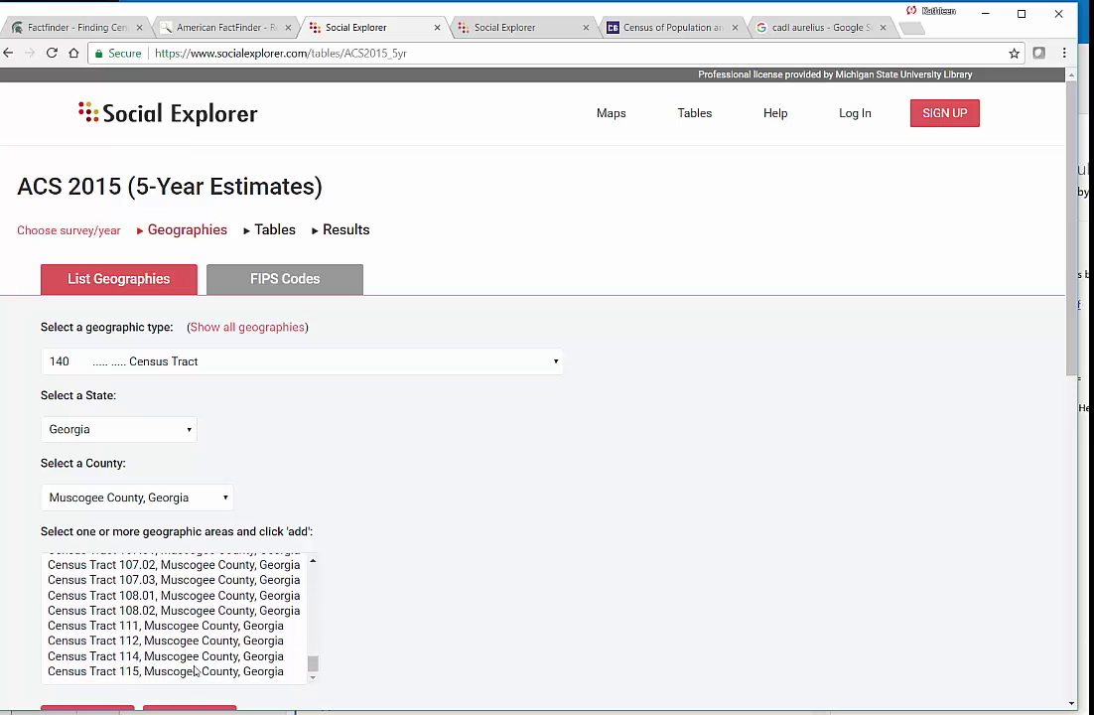
{"action": "key", "text": "ctrl+a"}
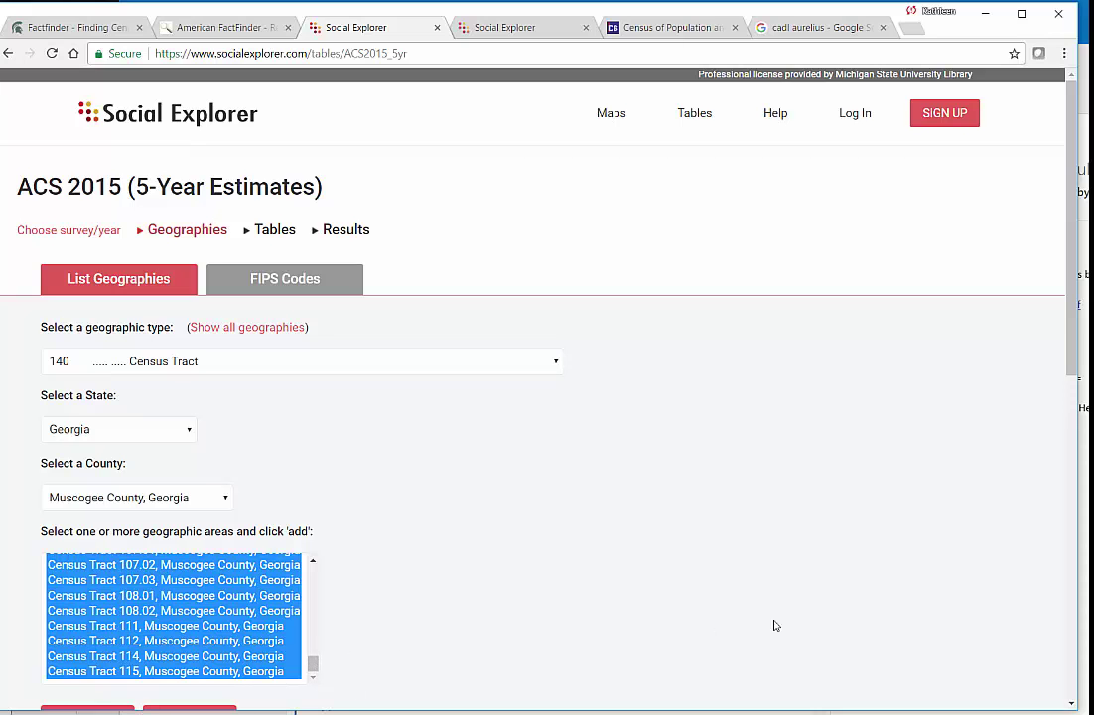
{"action": "scroll", "coordinate": [982, 428], "scroll_direction": "down", "scroll_amount": 2}
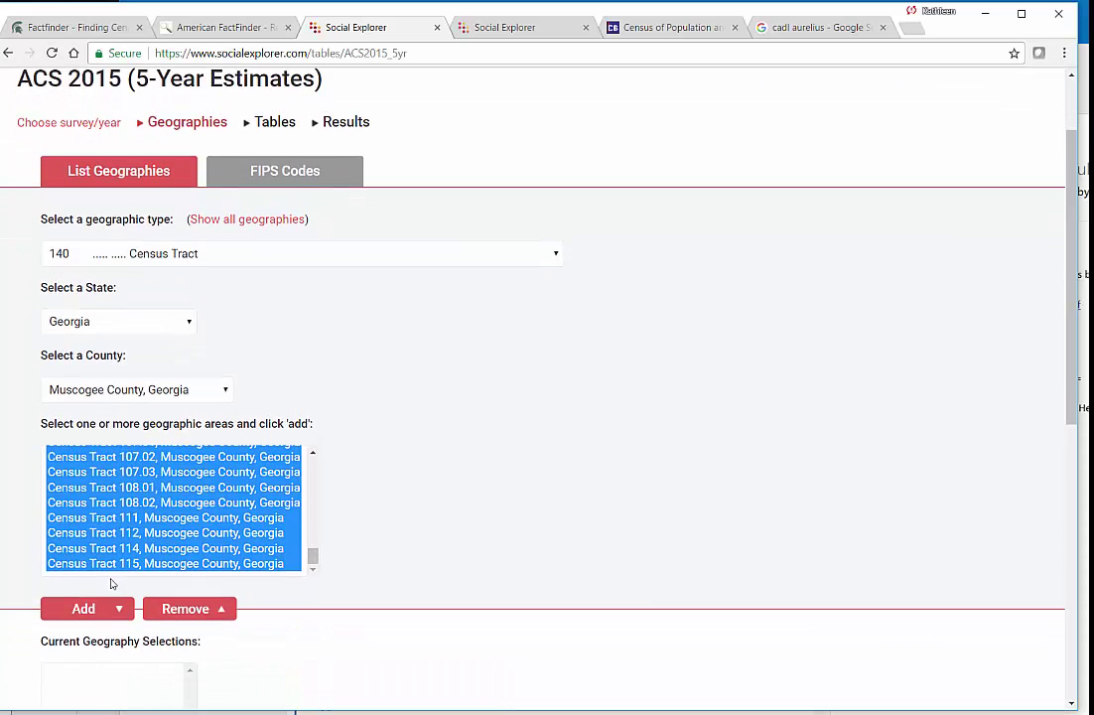